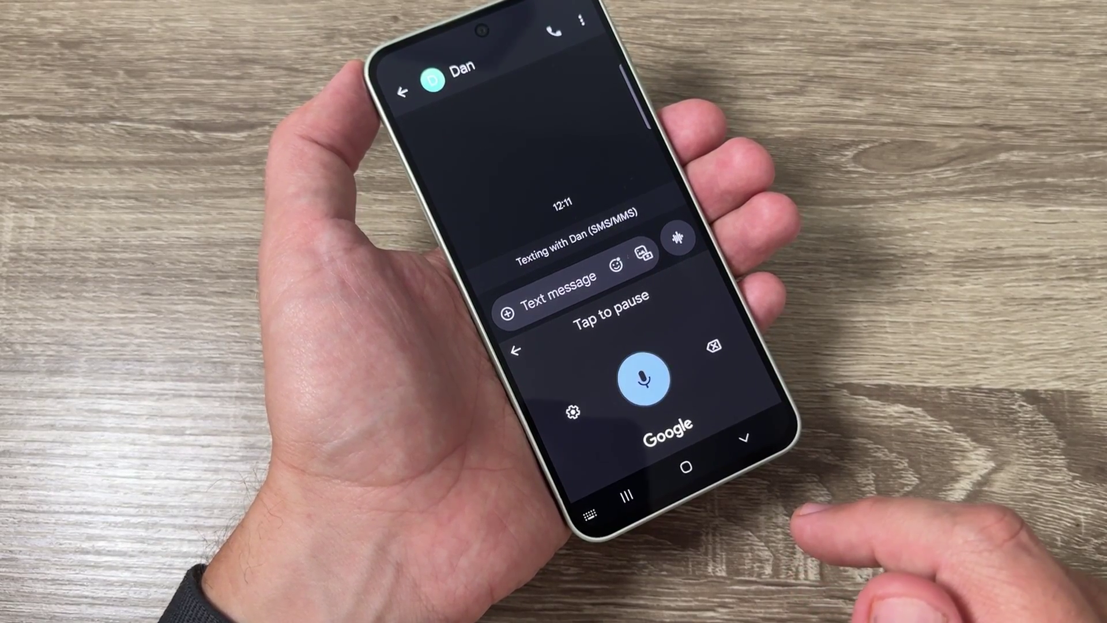
Step: Pause Google voice typing in the chat with Dan
left_click(643, 377)
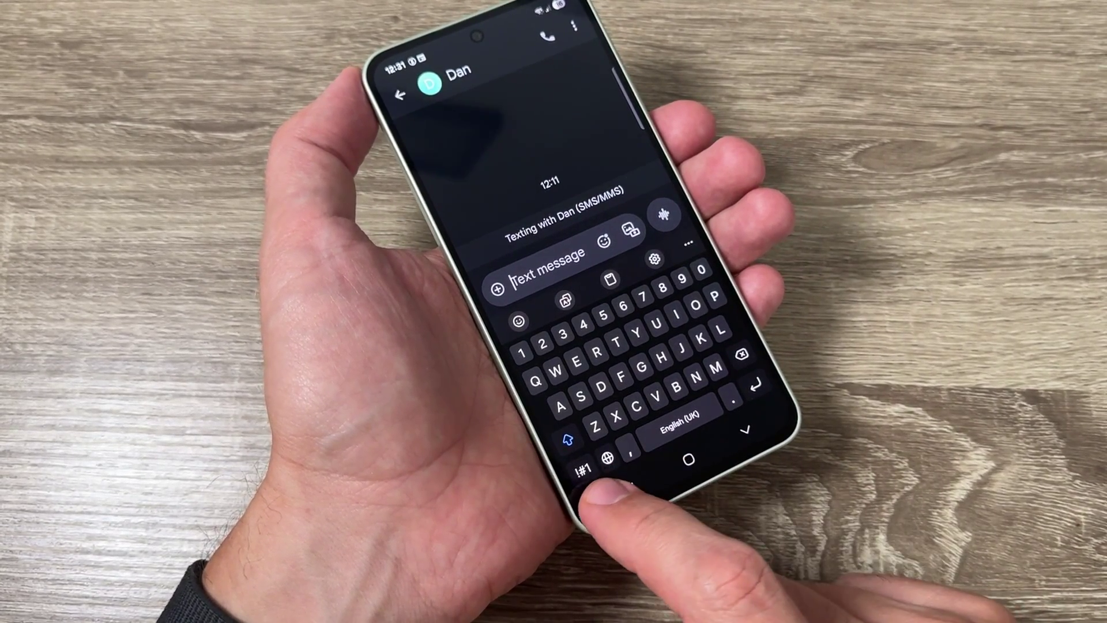
Step: Dictate 'Hi how are you I hope everything it's okay' with Google voice typing, pausing once midway
left_click(591, 495)
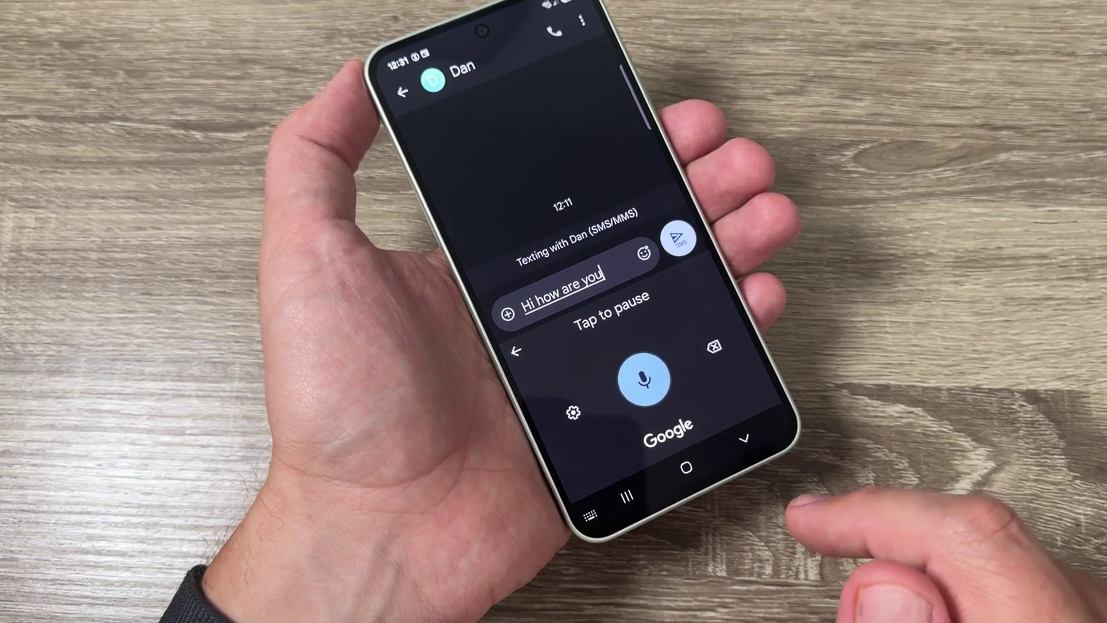
left_click(644, 376)
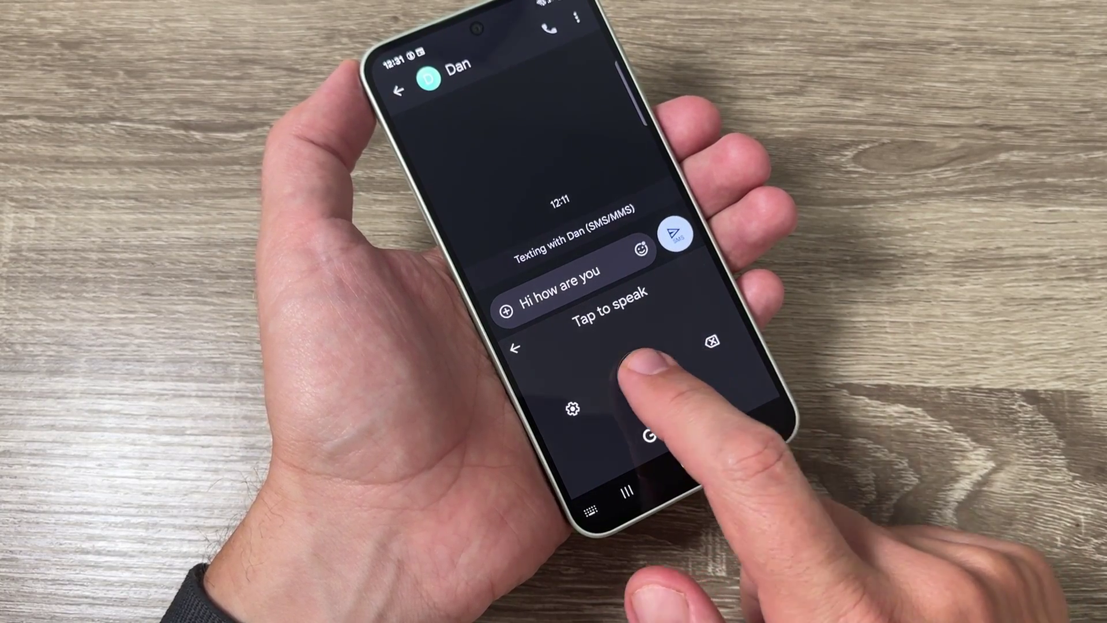
left_click(645, 372)
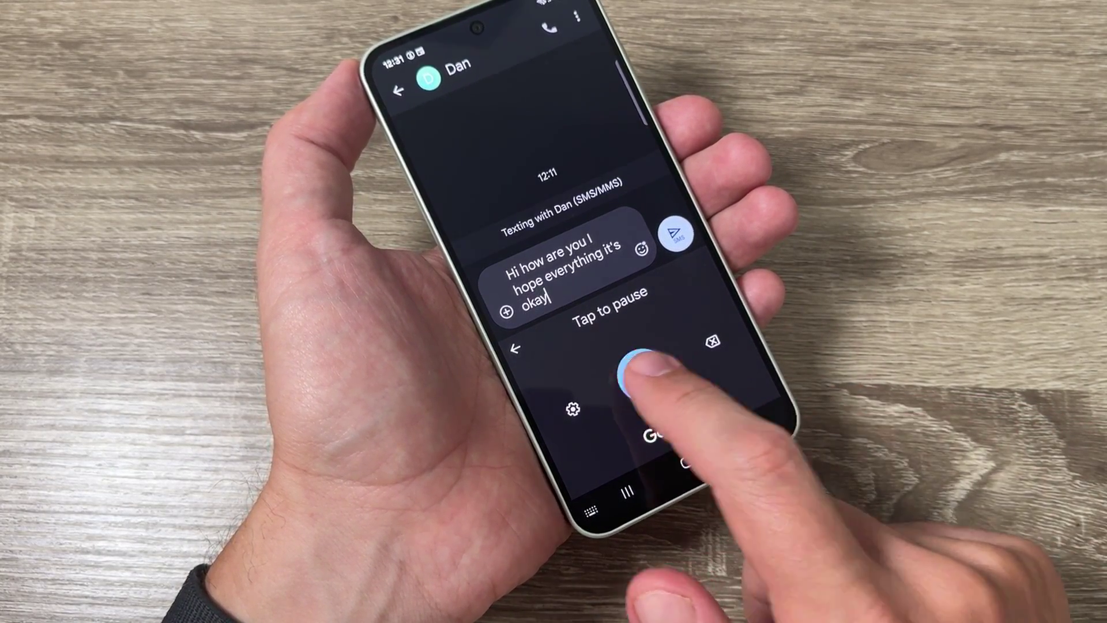
left_click(644, 373)
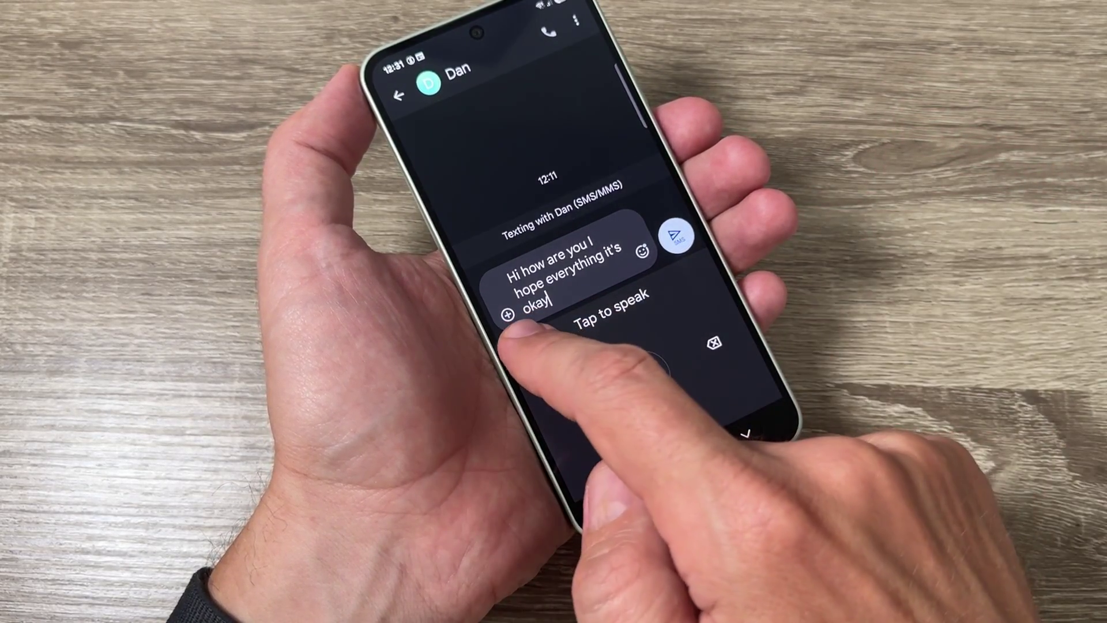
Step: Switch the keyboard's Voice input option from Google Voice Typing to Samsung voice input
left_click(512, 331)
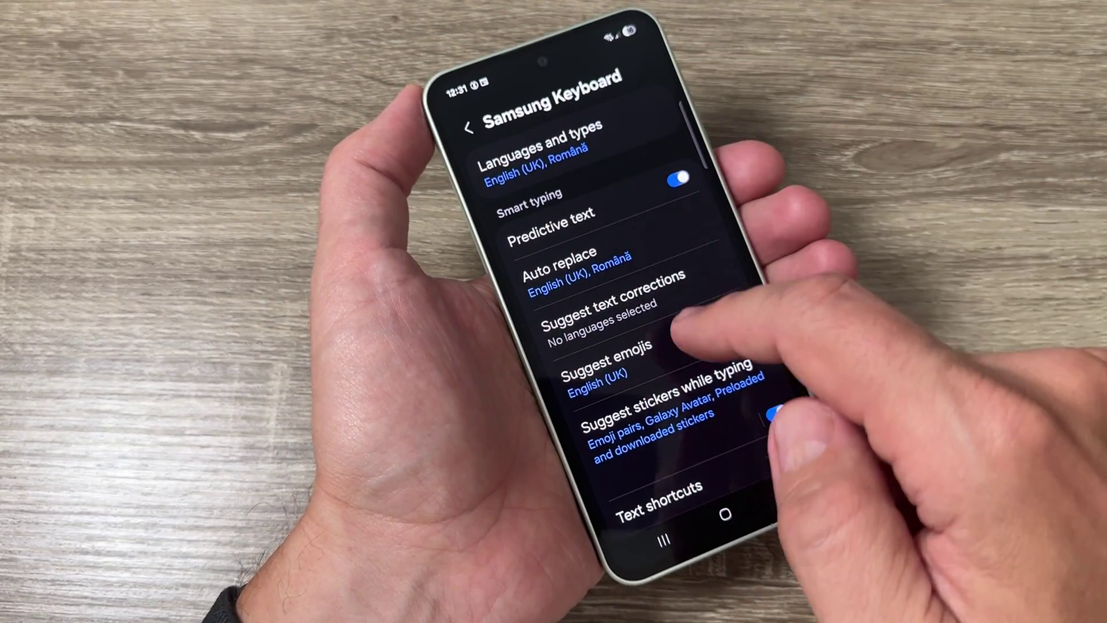
scroll(727, 312, "down", 5)
scroll(658, 346, "down", 2)
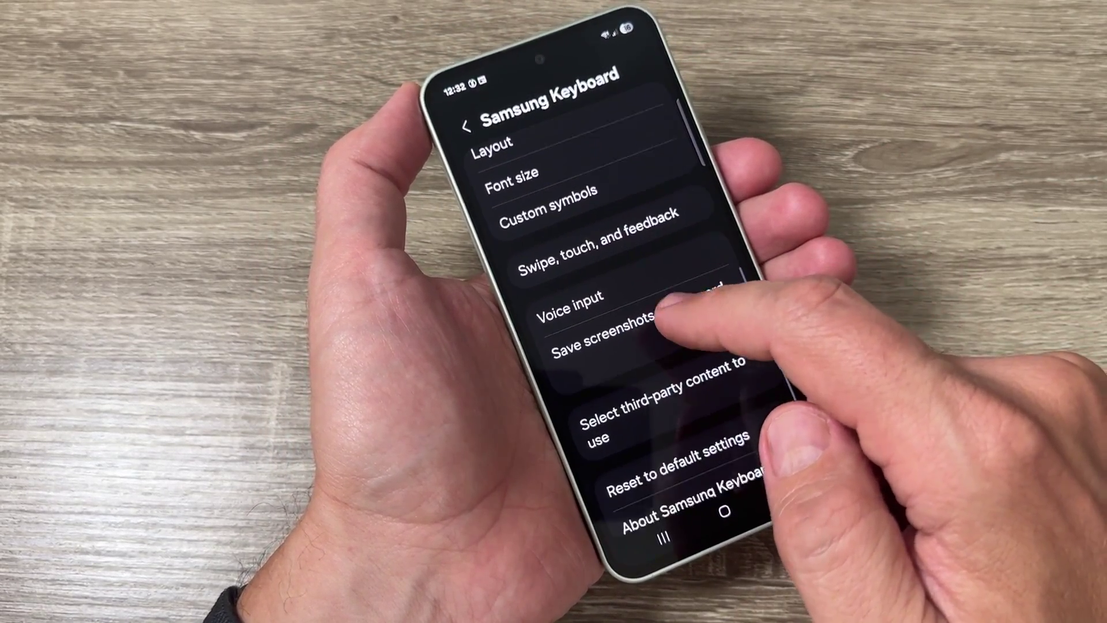
left_click(566, 289)
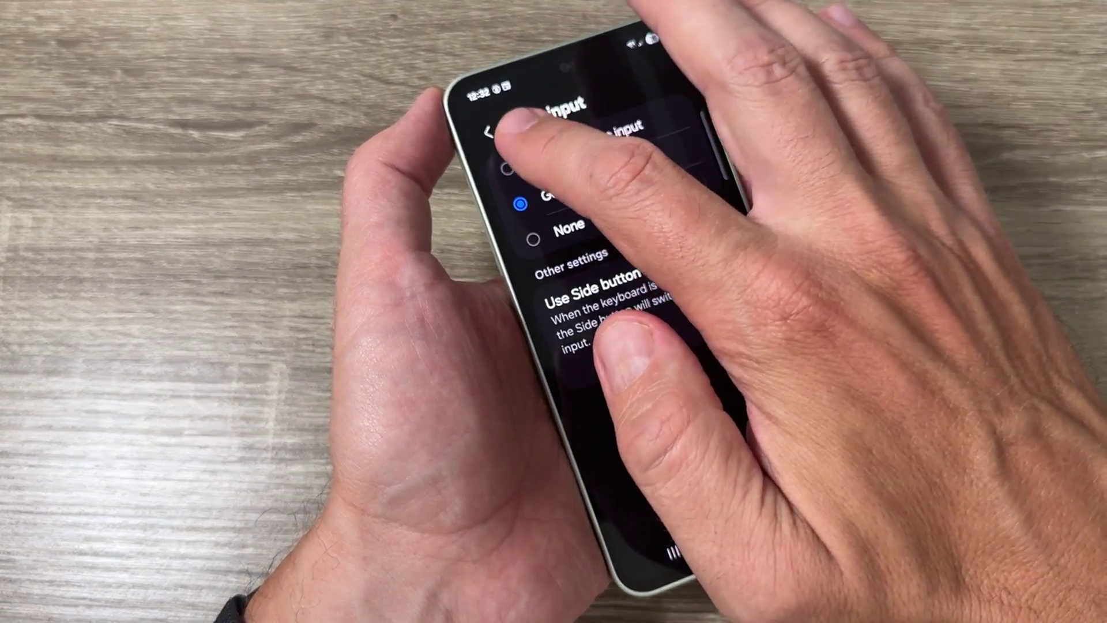
left_click(553, 138)
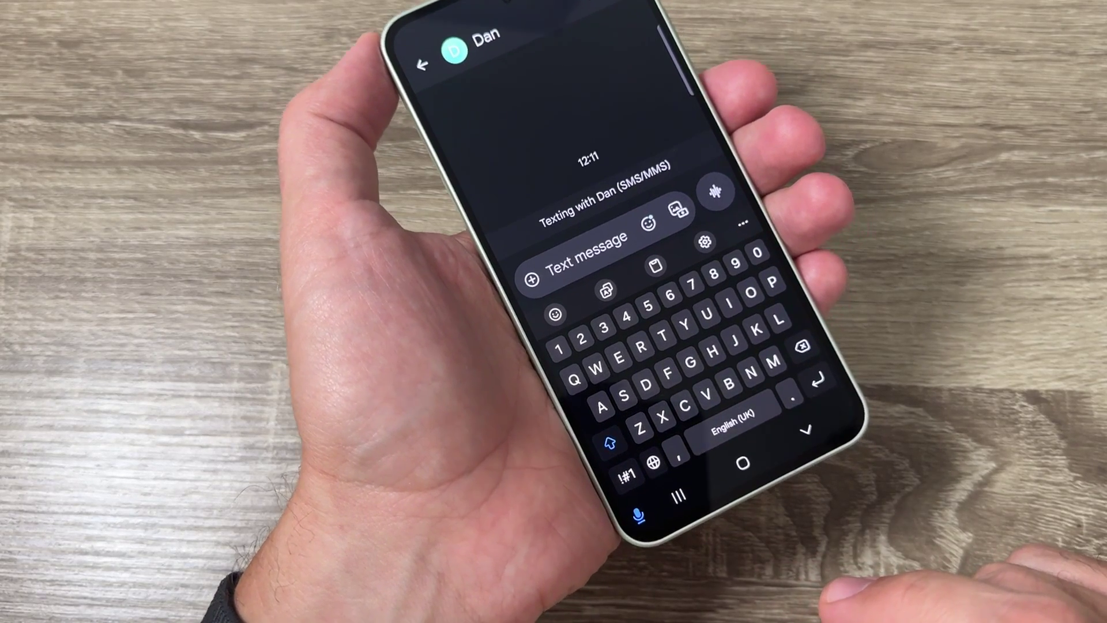
type("Hi, how are")
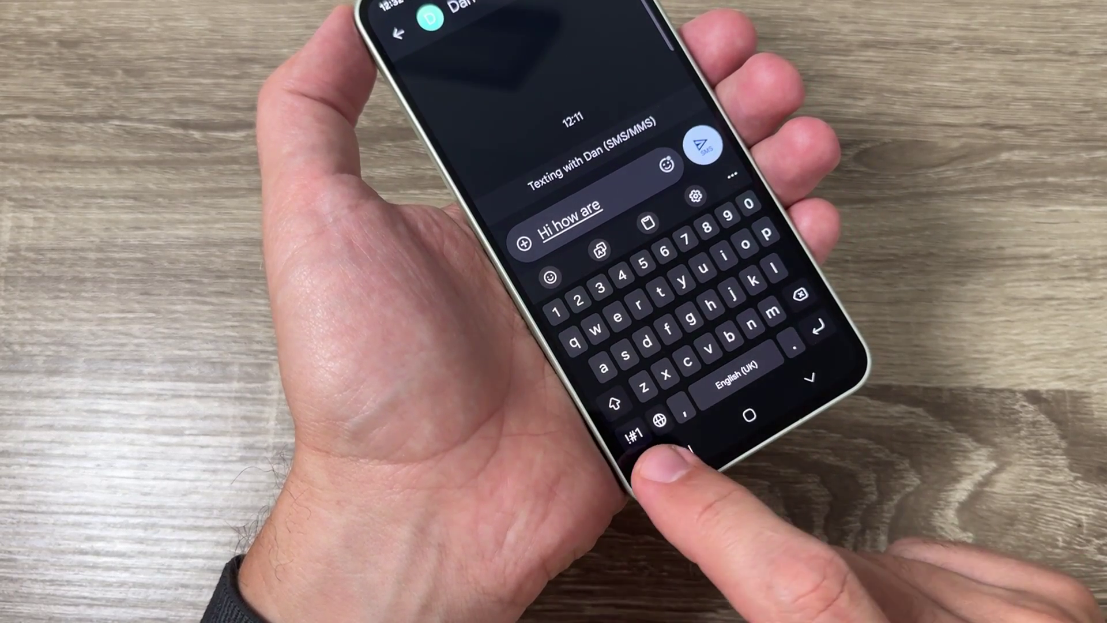
type(" you?")
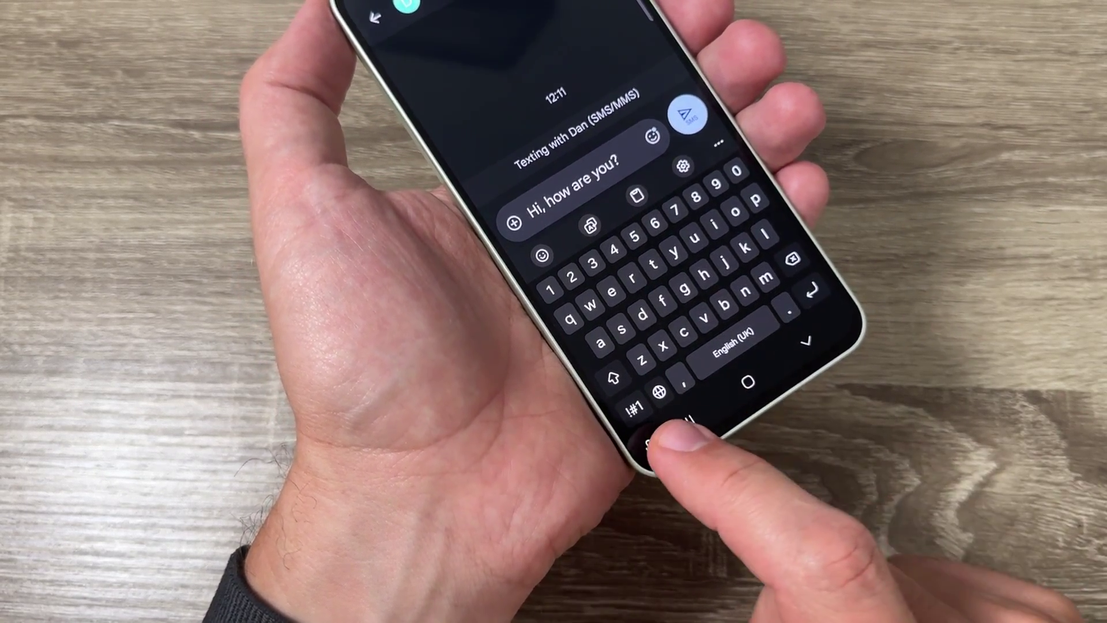
Step: Resume Samsung voice input to finish dictating 'I hope everything is okay.'
left_click(653, 445)
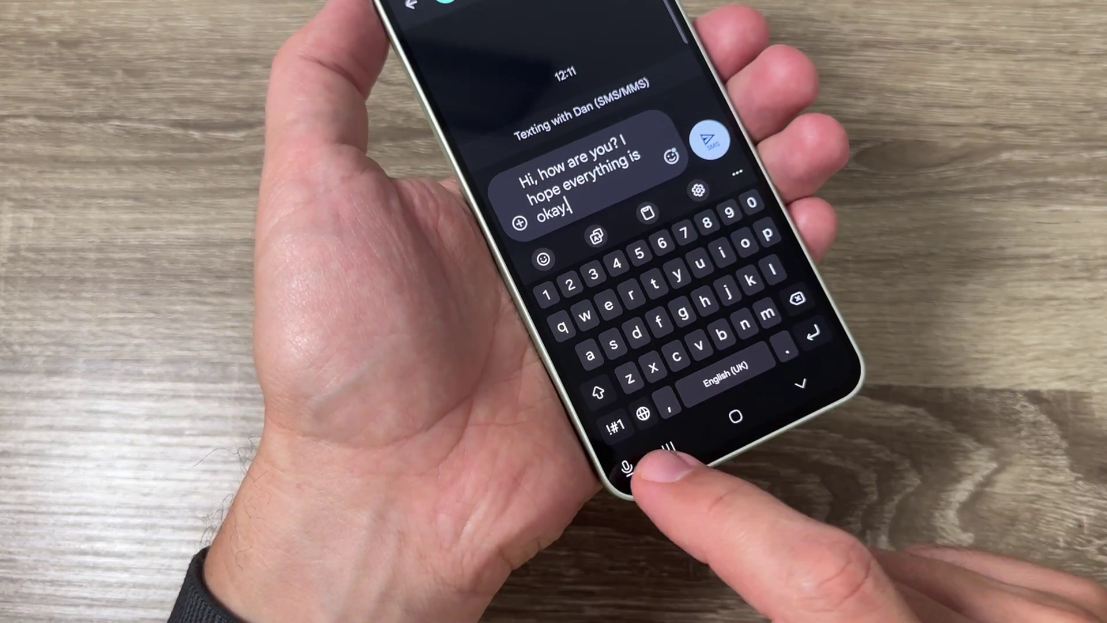
Step: Set the Change keyboard button to Input method instead of voice input
left_click(635, 451)
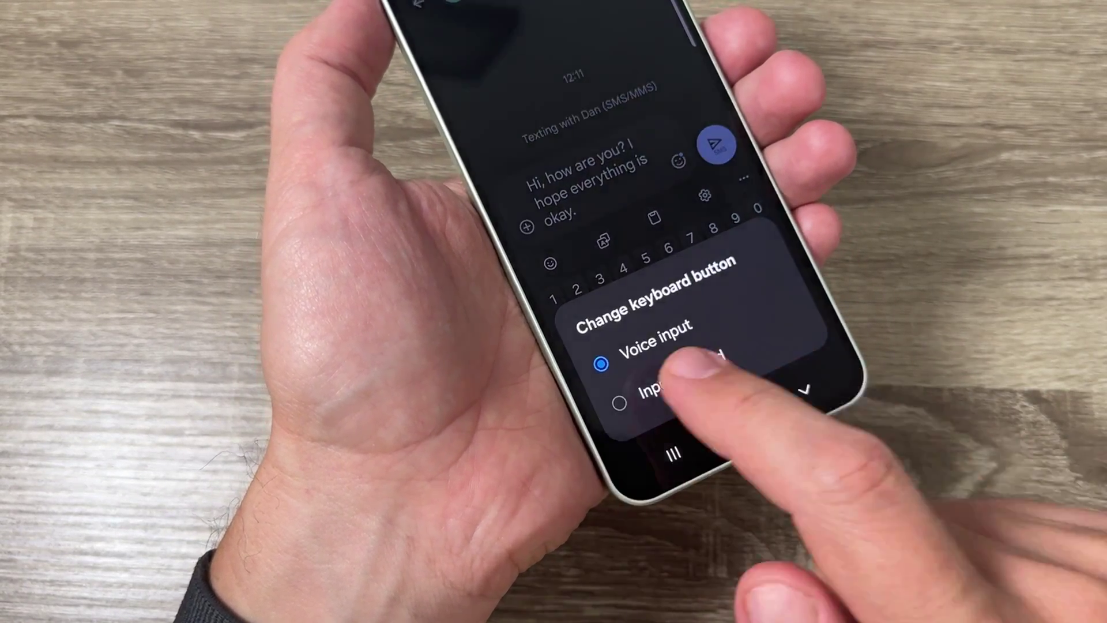
left_click(657, 394)
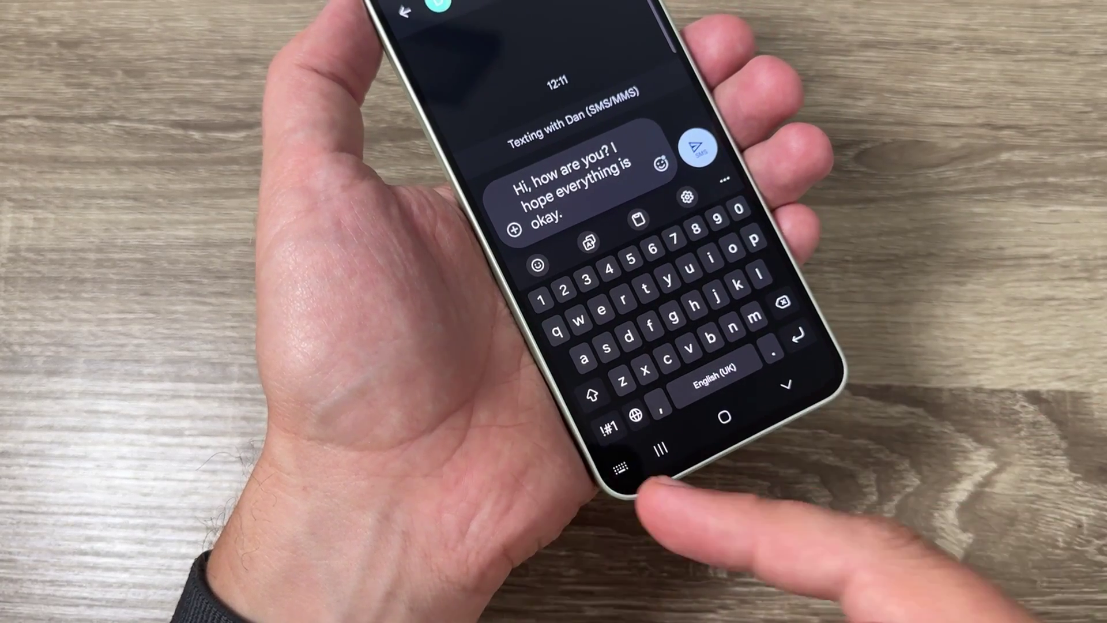